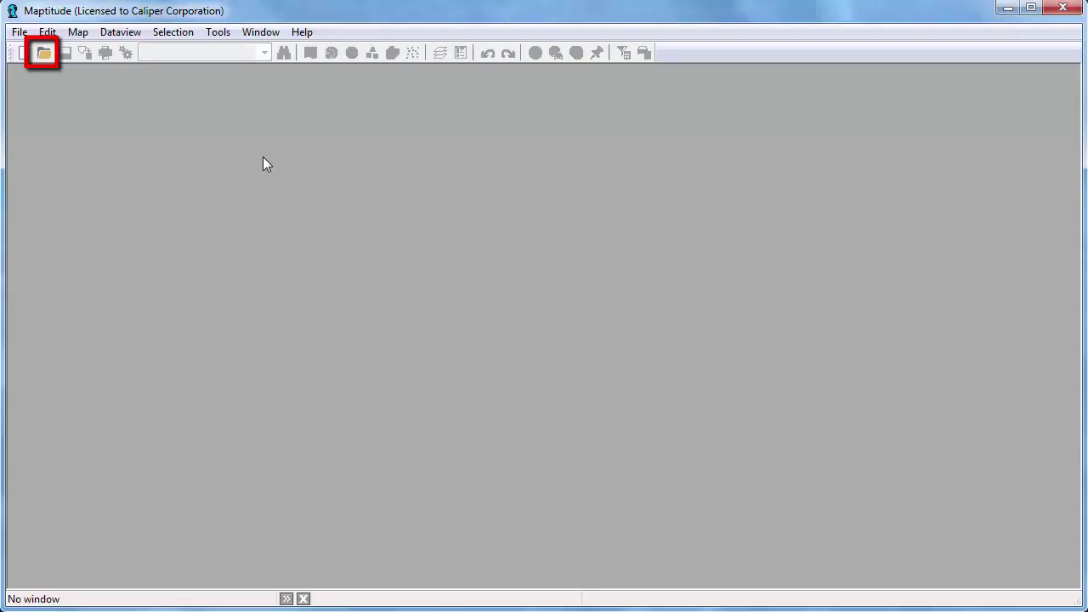
Filter the File Open dialog to Esri Shapefile (*.shp) files in the Downloads folder
left_click(45, 59)
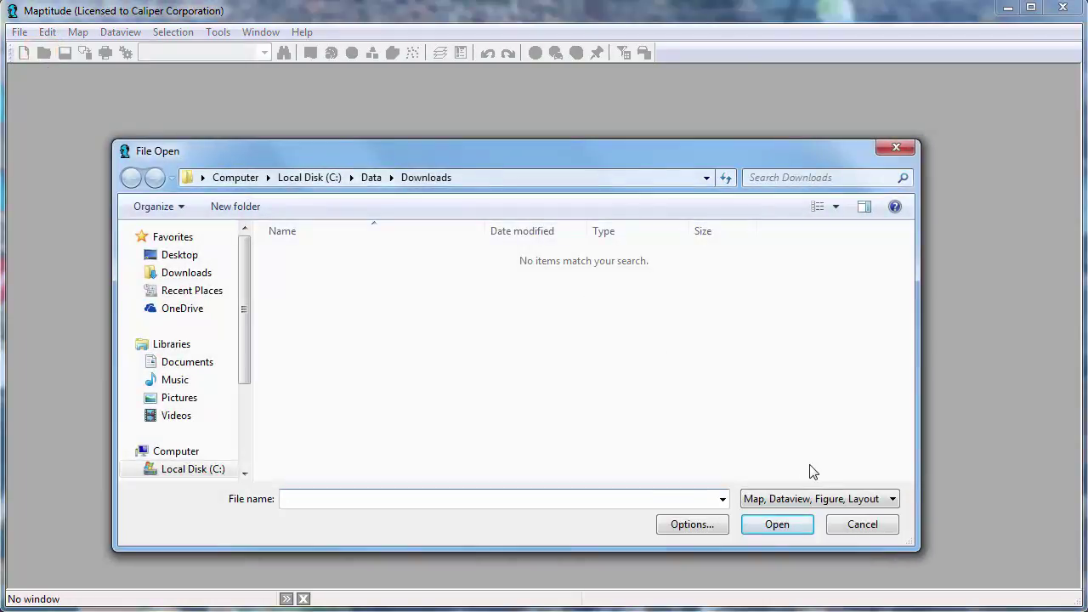
left_click(829, 500)
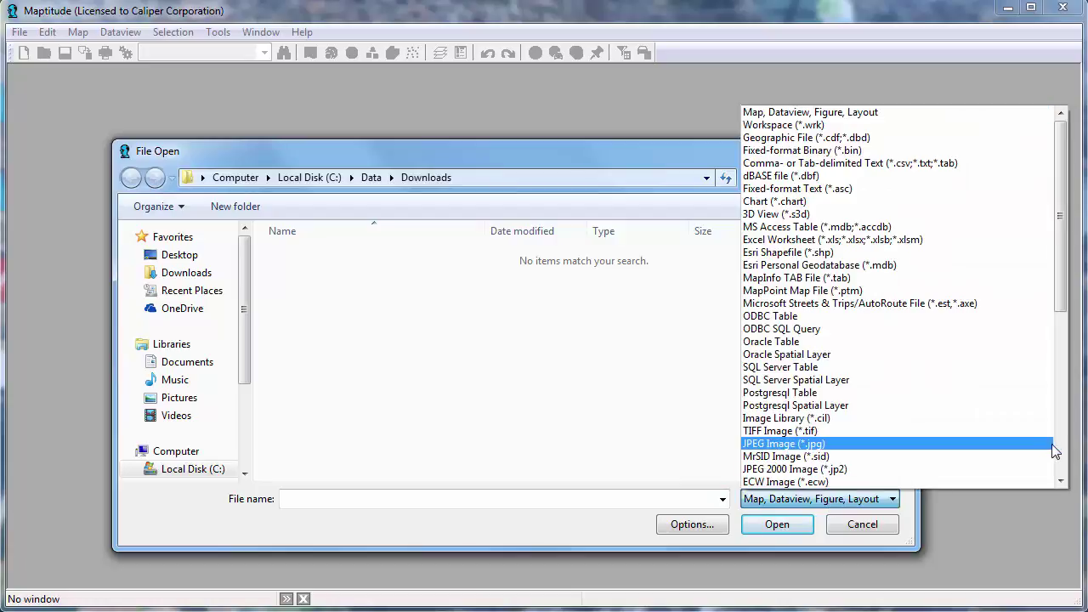
scroll(1058, 451, "down", 8)
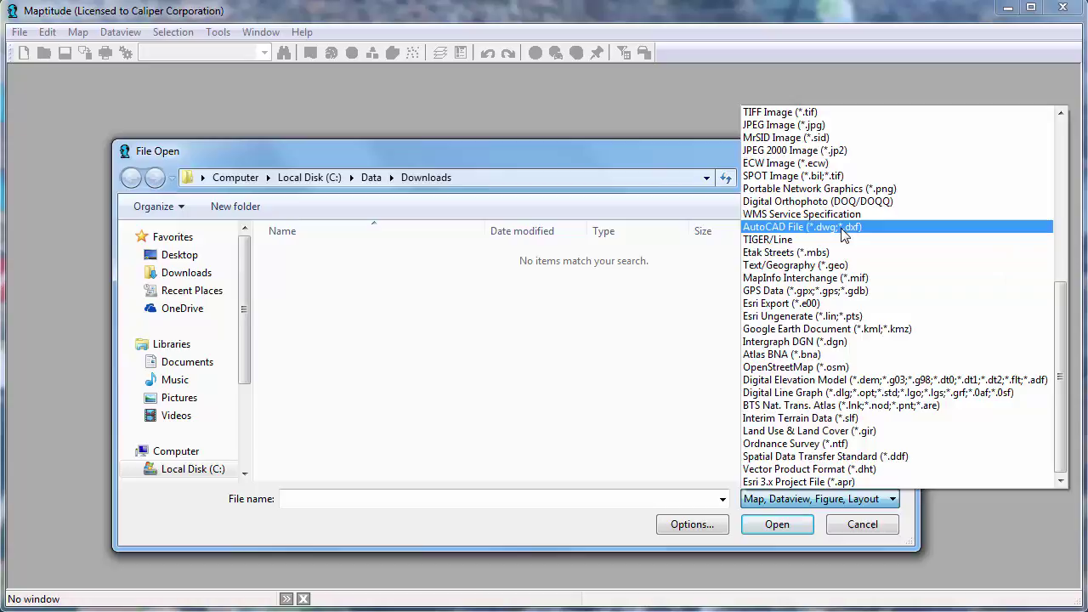
left_click(1063, 161)
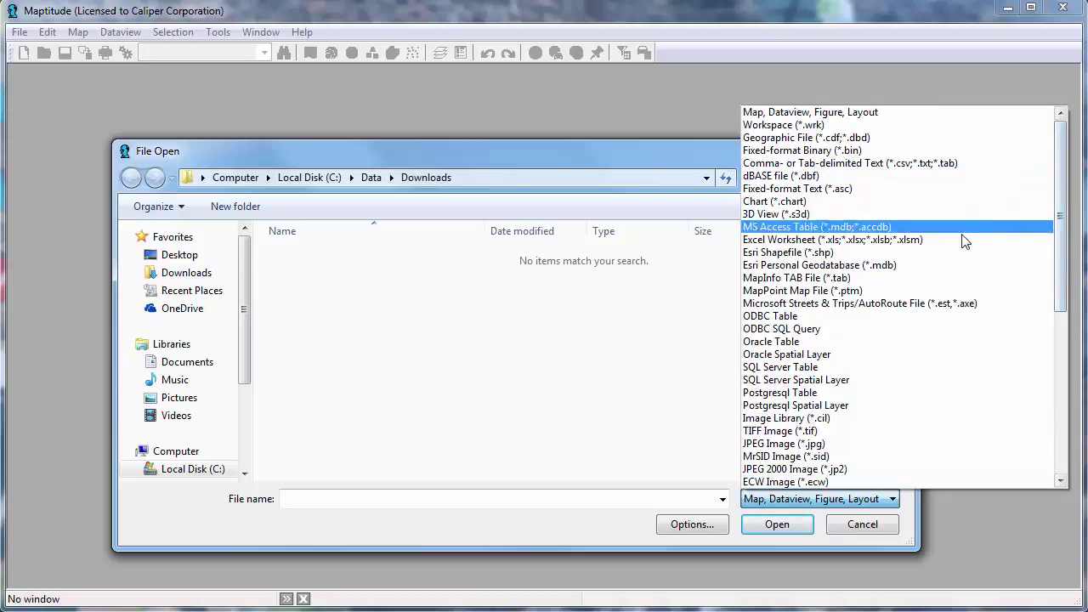
left_click(944, 257)
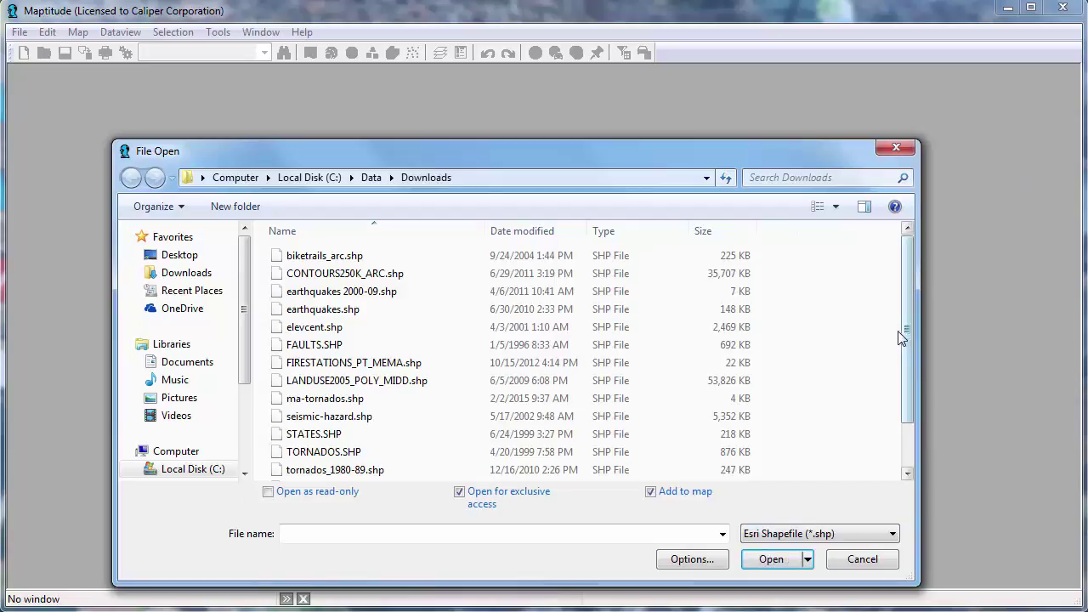
Select ZONING_POLY.shp in the file list and open it
left_click_drag(906, 338, 907, 405)
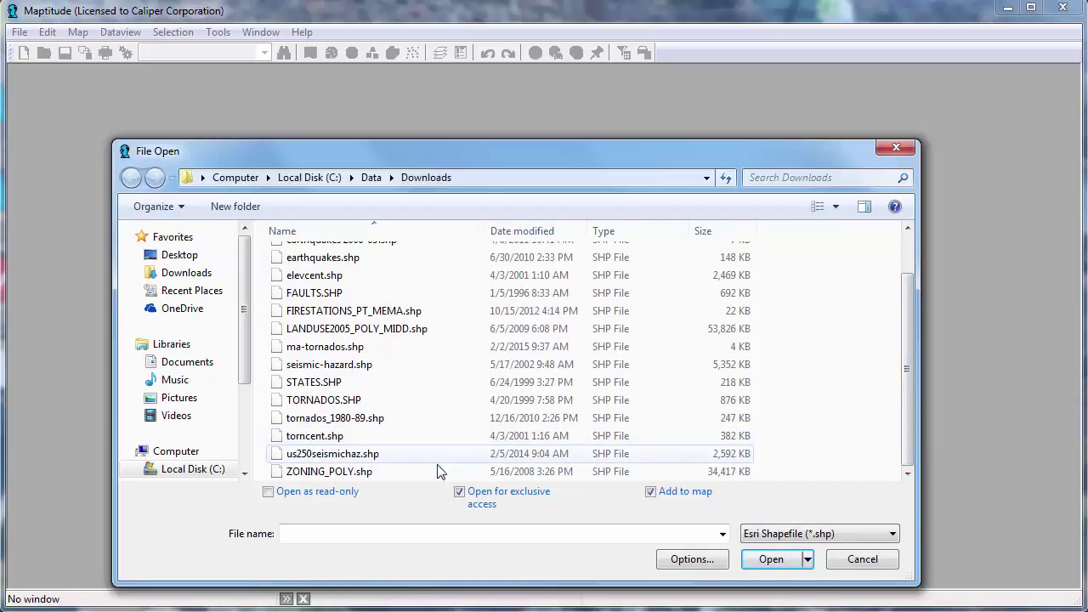
left_click(400, 472)
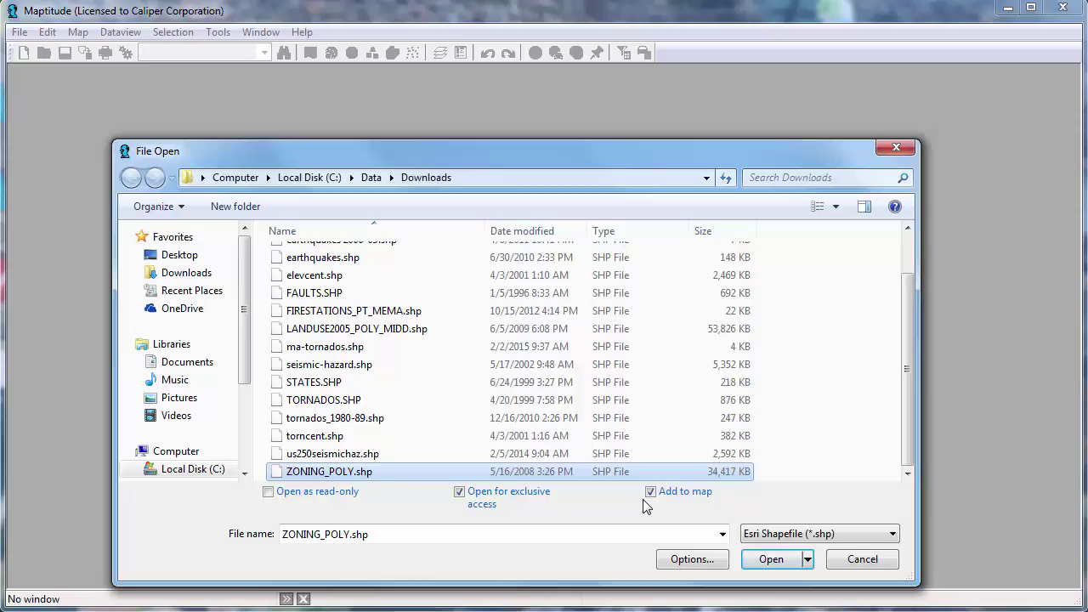
left_click(783, 558)
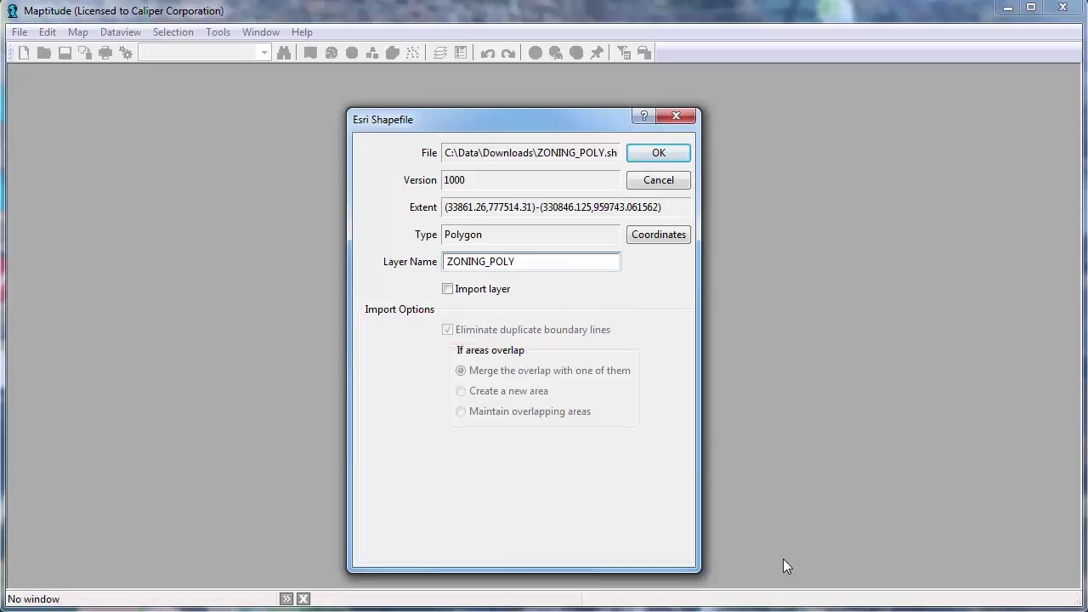
Accept the ZONING_POLY import with its default layer name, mapping the zoning polygons
left_click(656, 153)
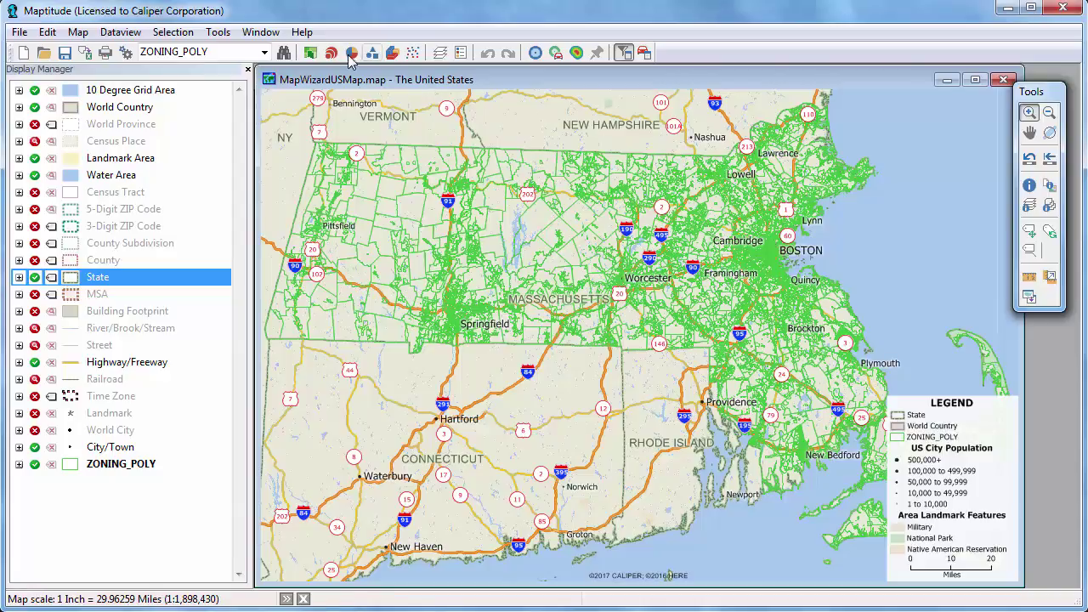
Color-theme ZONING_POLY on the PRIM_USE2 field with Use Border Styles turned off
left_click(311, 53)
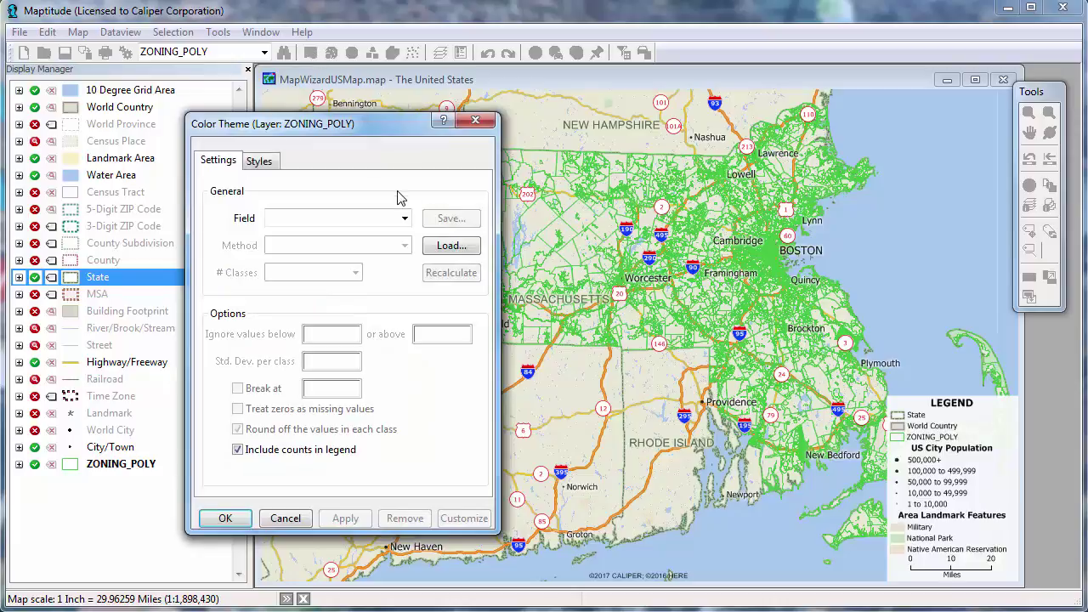
left_click(404, 218)
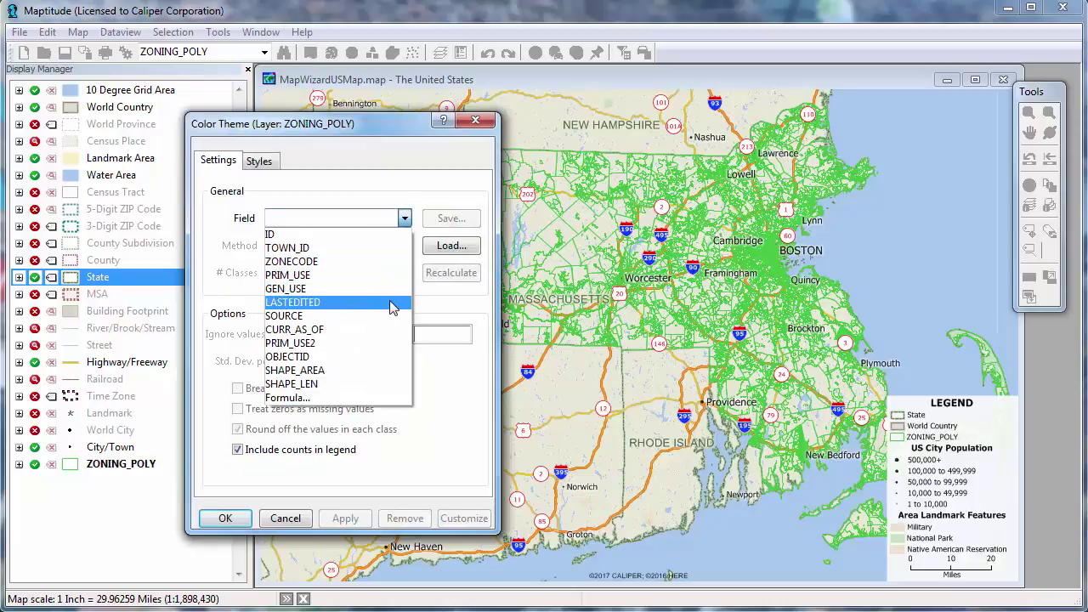
left_click(383, 343)
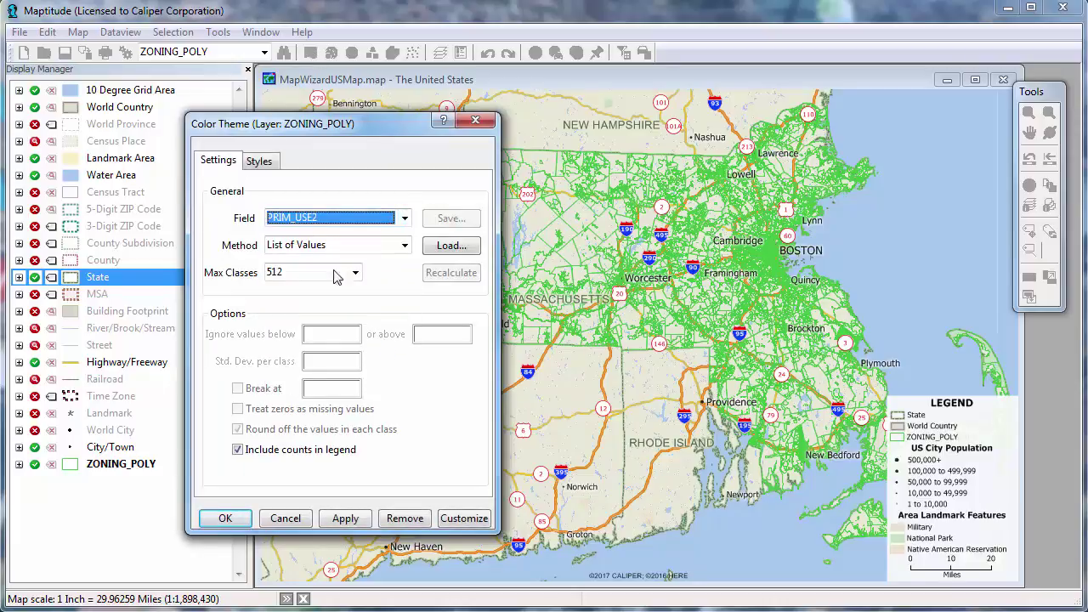
left_click(261, 161)
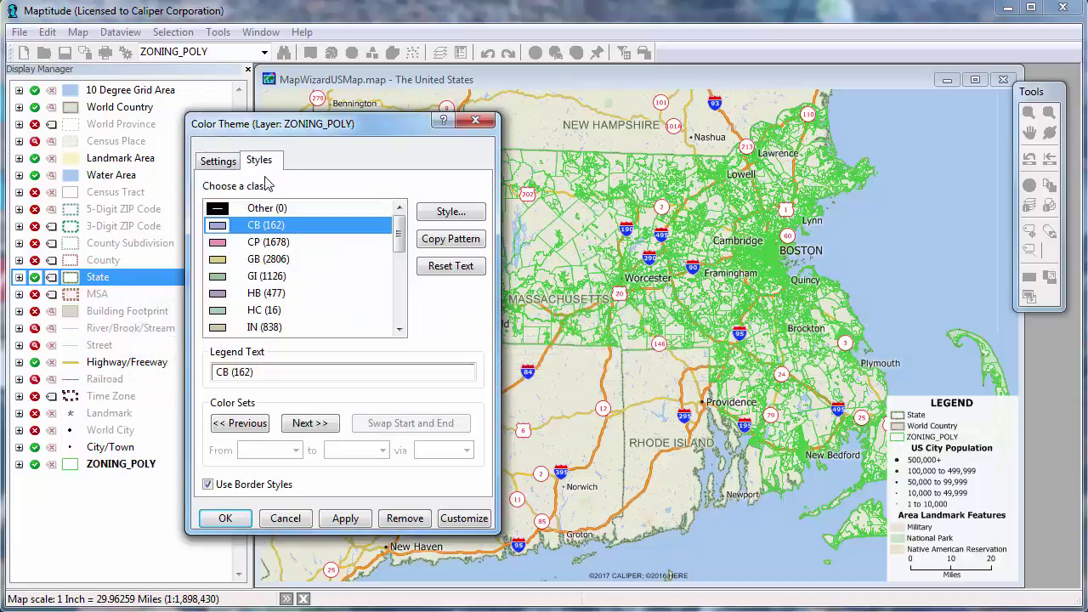
left_click(237, 486)
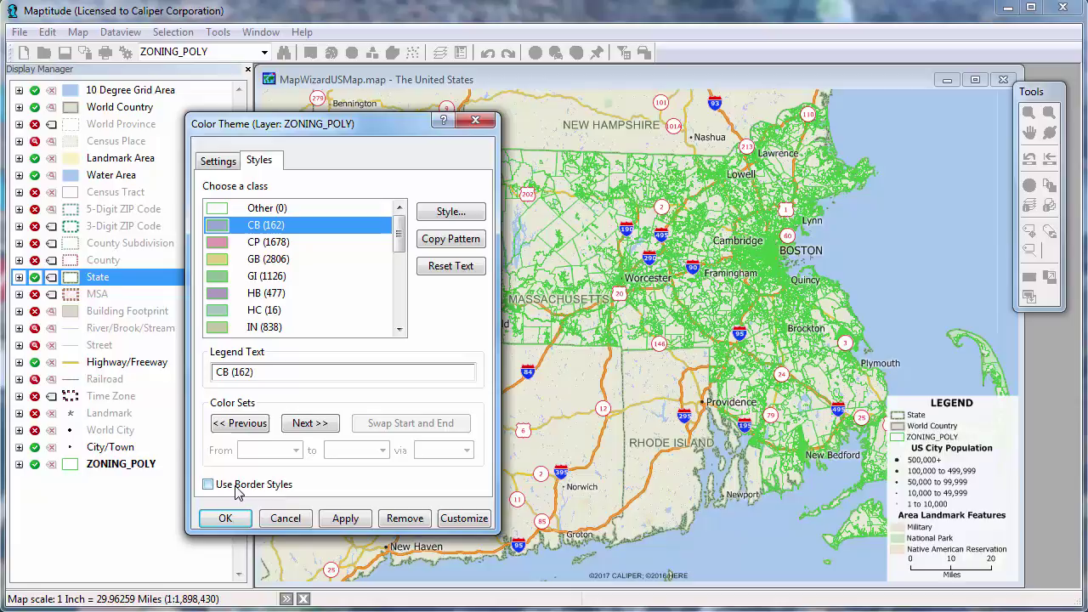
left_click(224, 518)
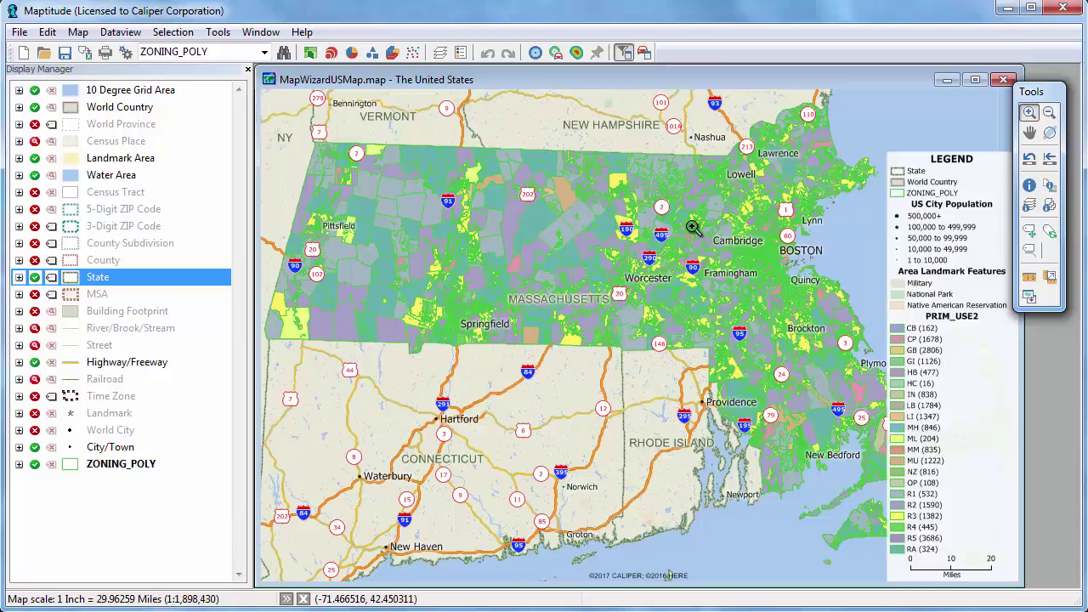
Zoom in on the zoning areas around Wayland and Weston, west of Boston
left_click_drag(694, 228, 758, 279)
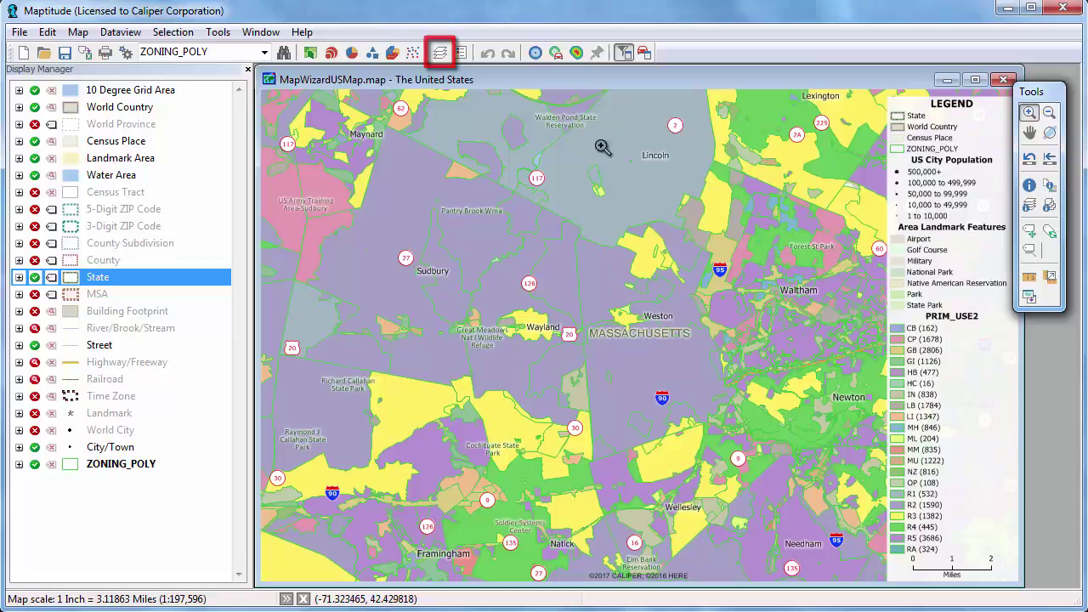
Move the Census Tract through City/Town layers below ZONING_POLY in the layer order
left_click(439, 53)
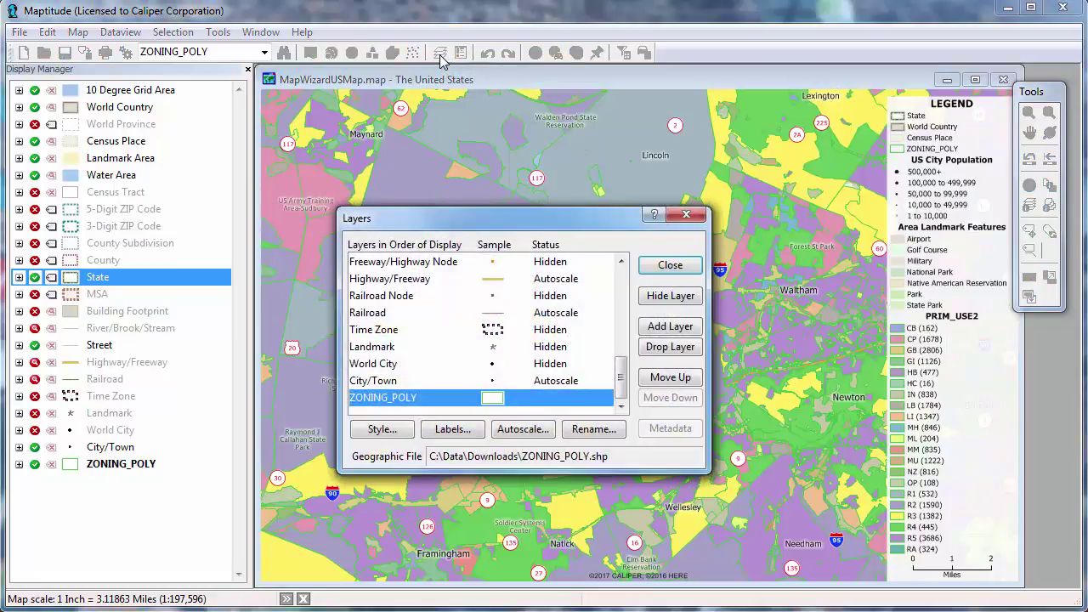
left_click(551, 384)
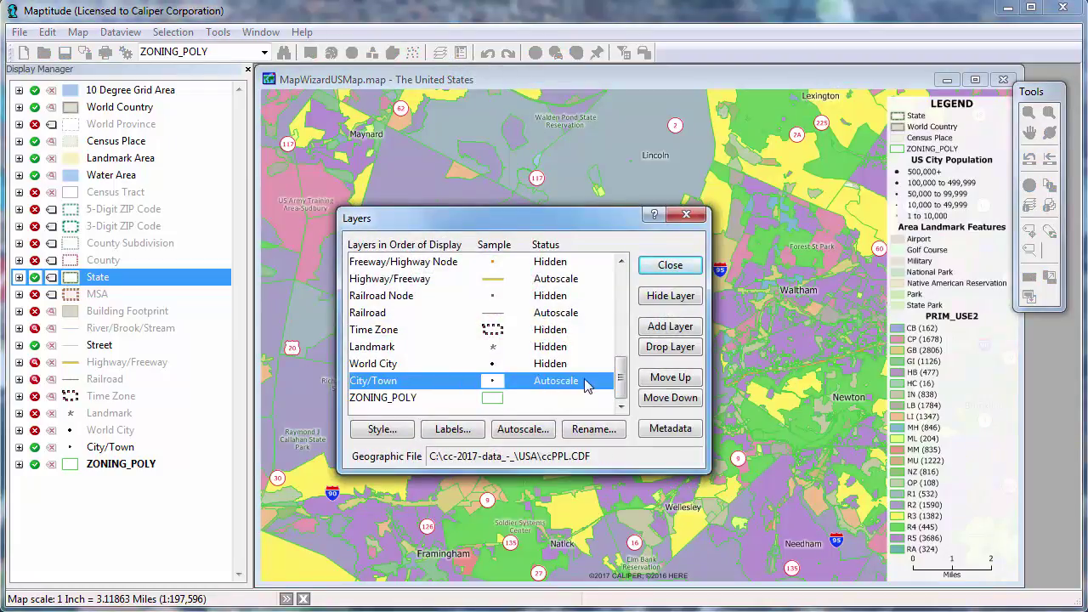
left_click(581, 350, "shift")
left_click_drag(581, 352, 554, 365)
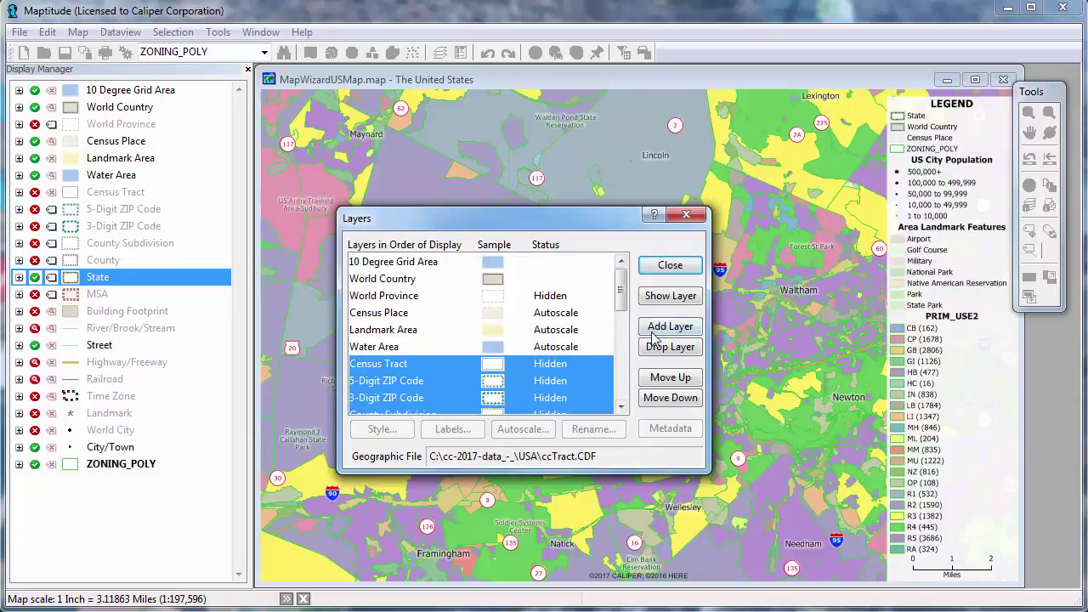
left_click(681, 398)
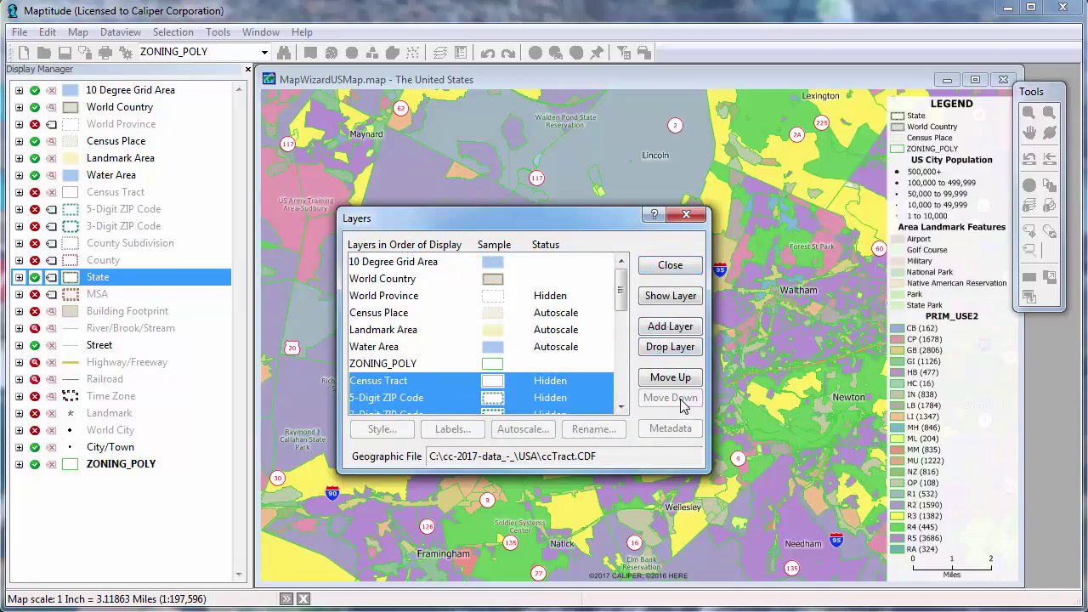
left_click(669, 266)
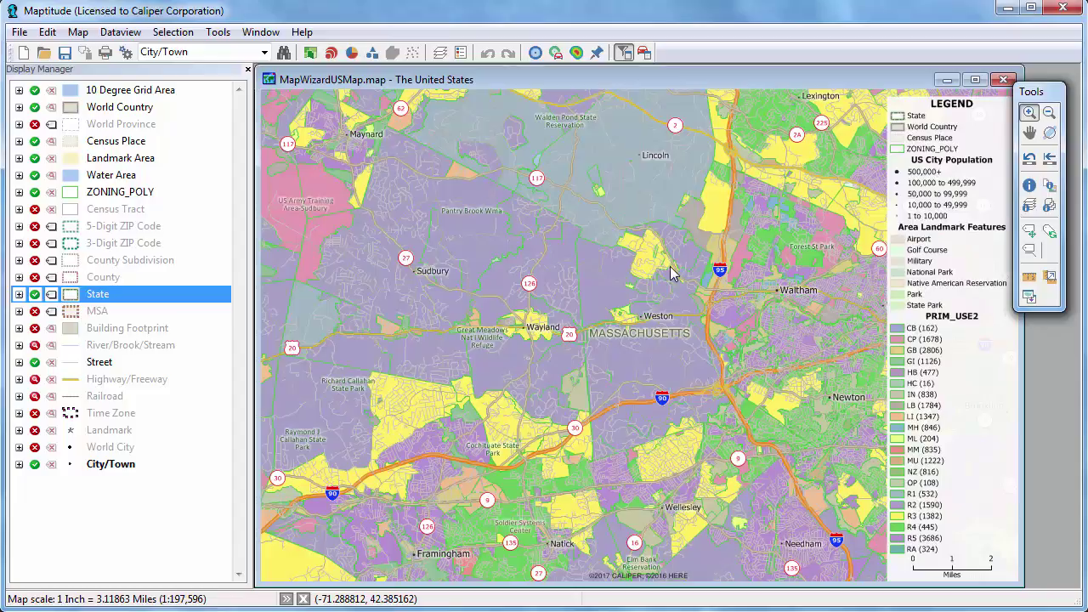
Add CONTOURS250K_ARC.shp as a new layer, choosing the Esri Shapefile file type
left_click(439, 54)
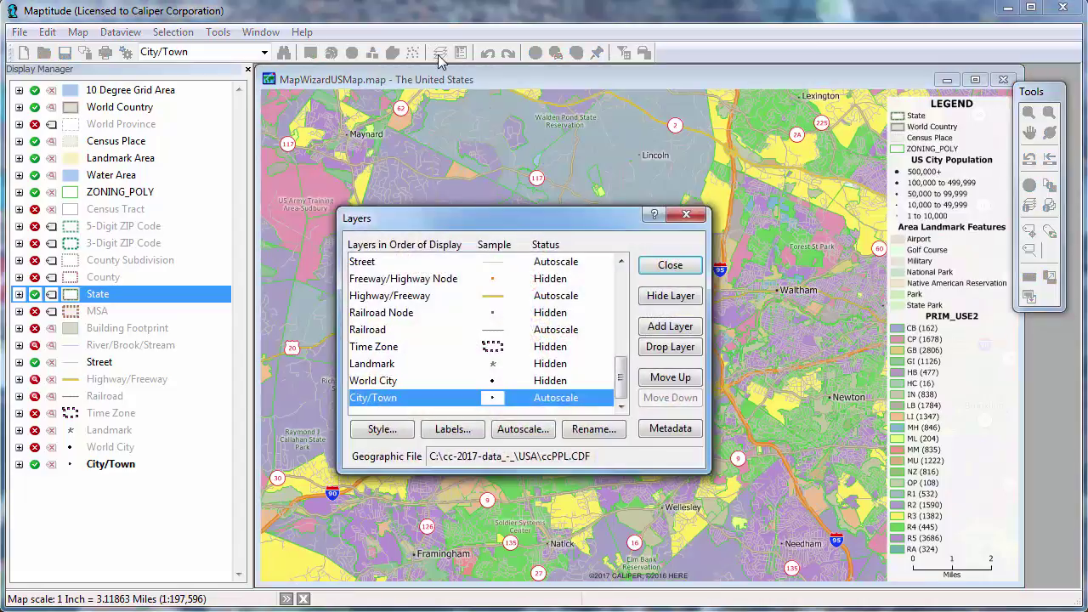
left_click(668, 326)
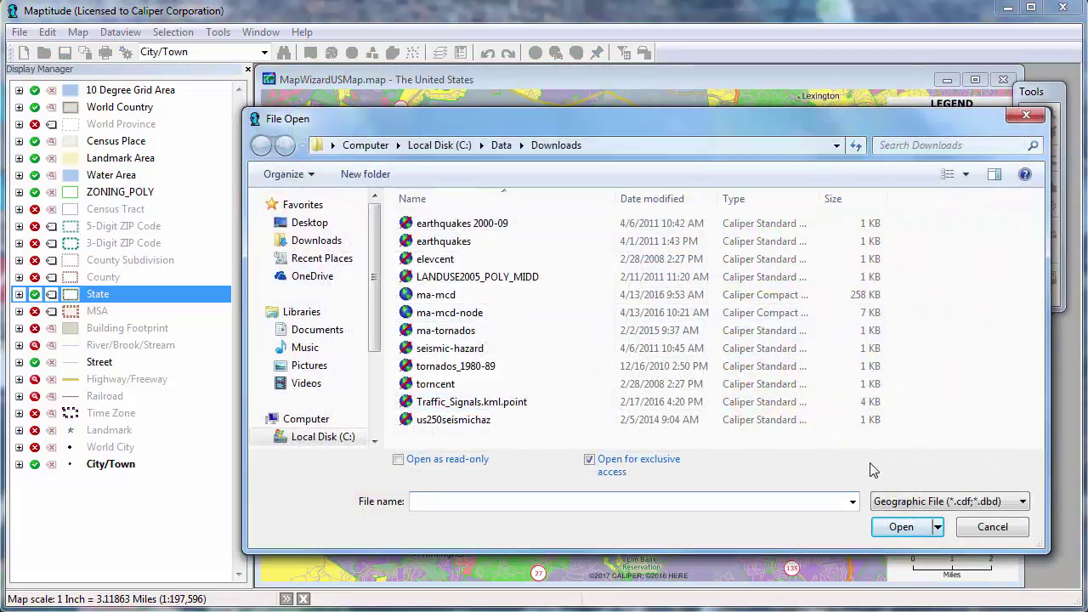
left_click(903, 502)
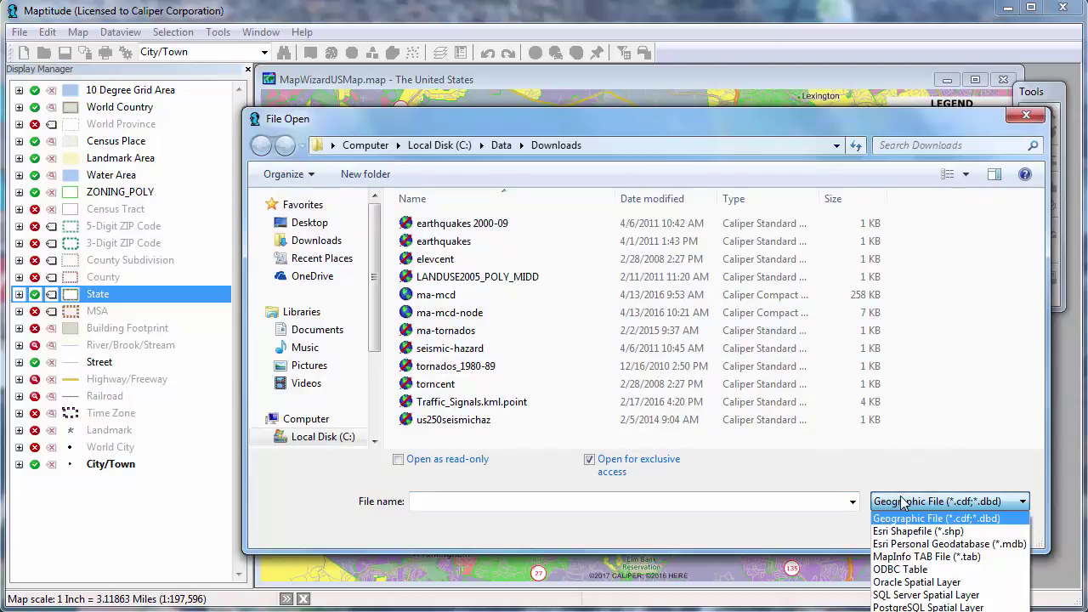
left_click(908, 531)
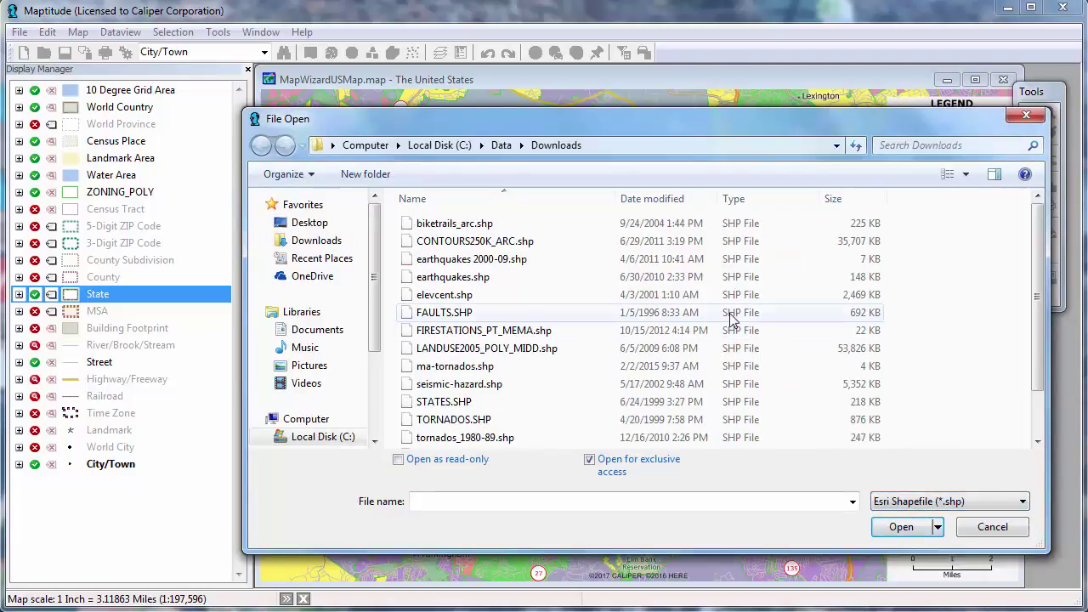
left_click(539, 243)
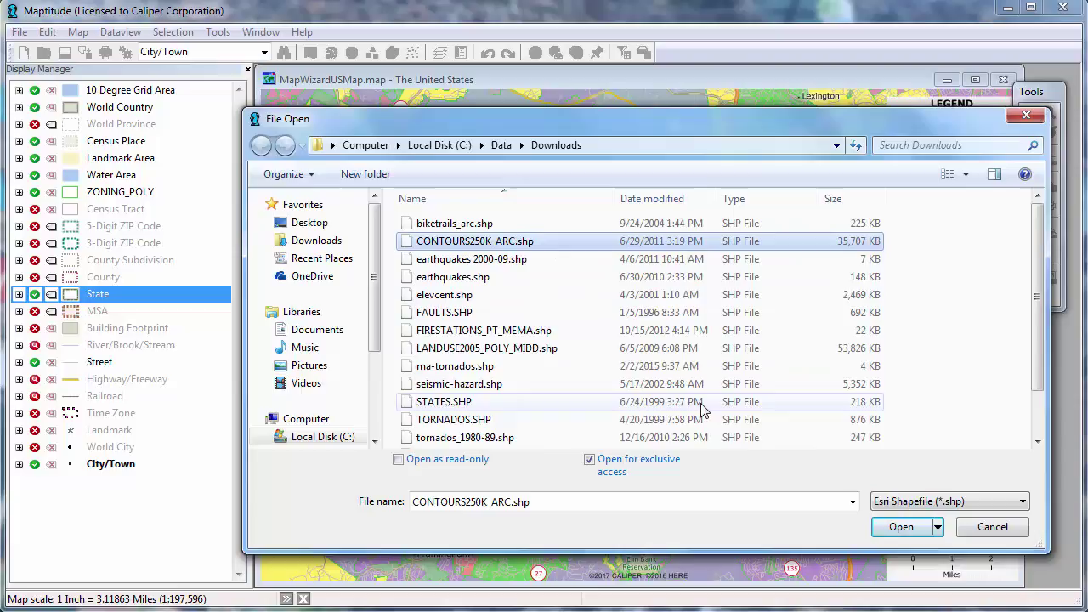
left_click(898, 526)
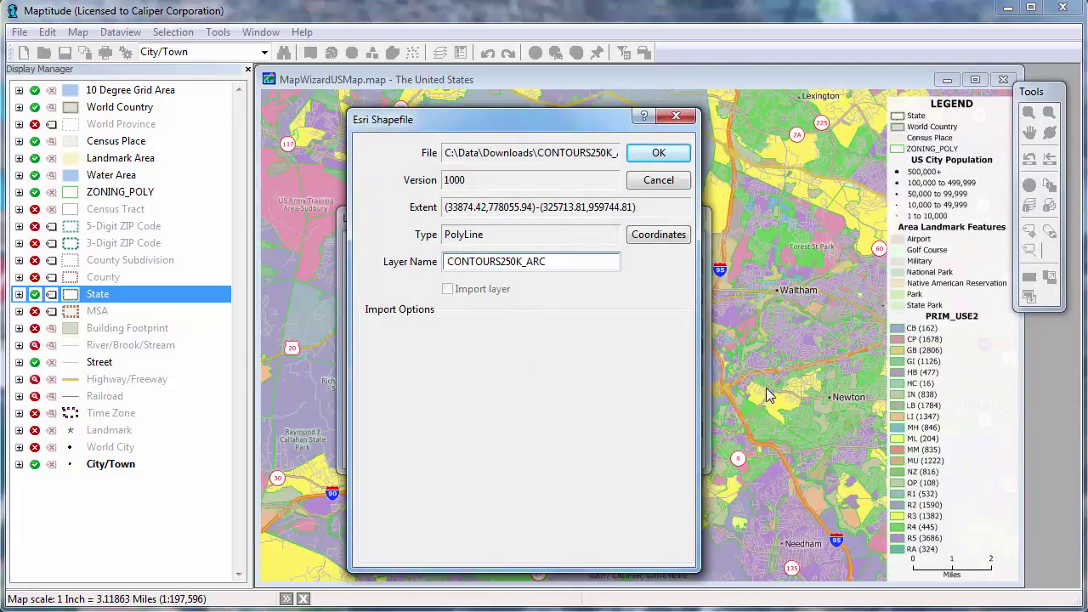
Import CONTOURS250K_ARC and style its contour lines black at opacity 10
left_click(665, 153)
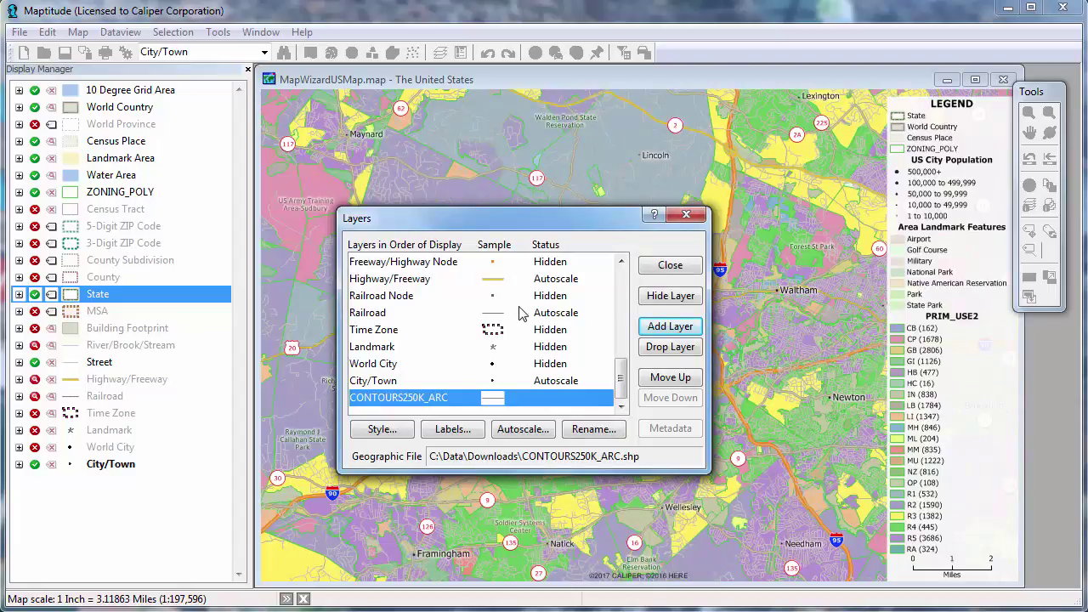
left_click(397, 433)
left_click(501, 334)
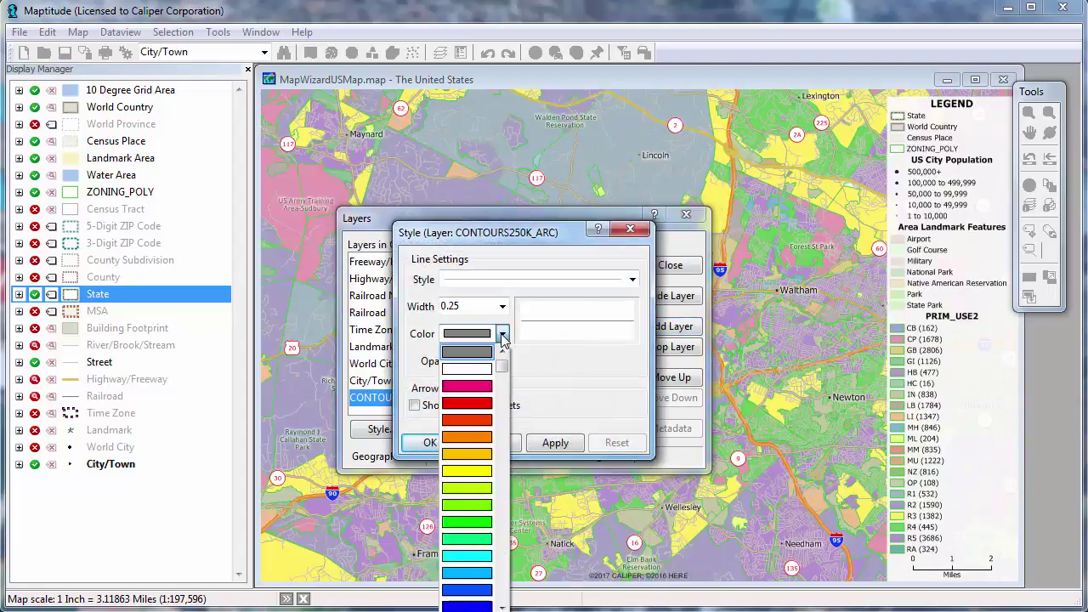
scroll(506, 374, "up", 1)
left_click(466, 351)
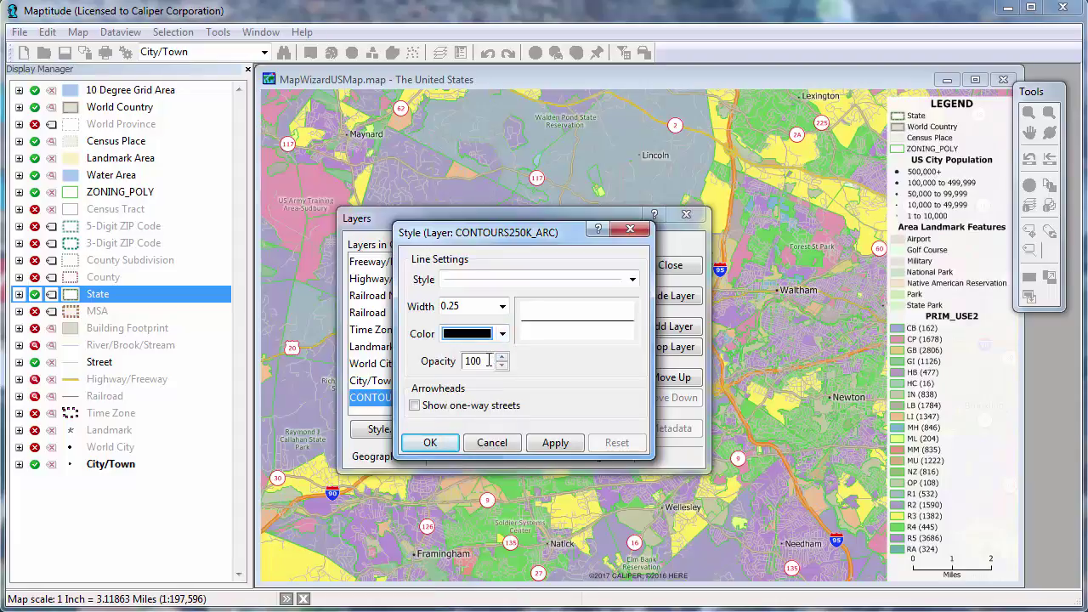
left_click_drag(460, 366, 457, 365)
type("10")
left_click(430, 444)
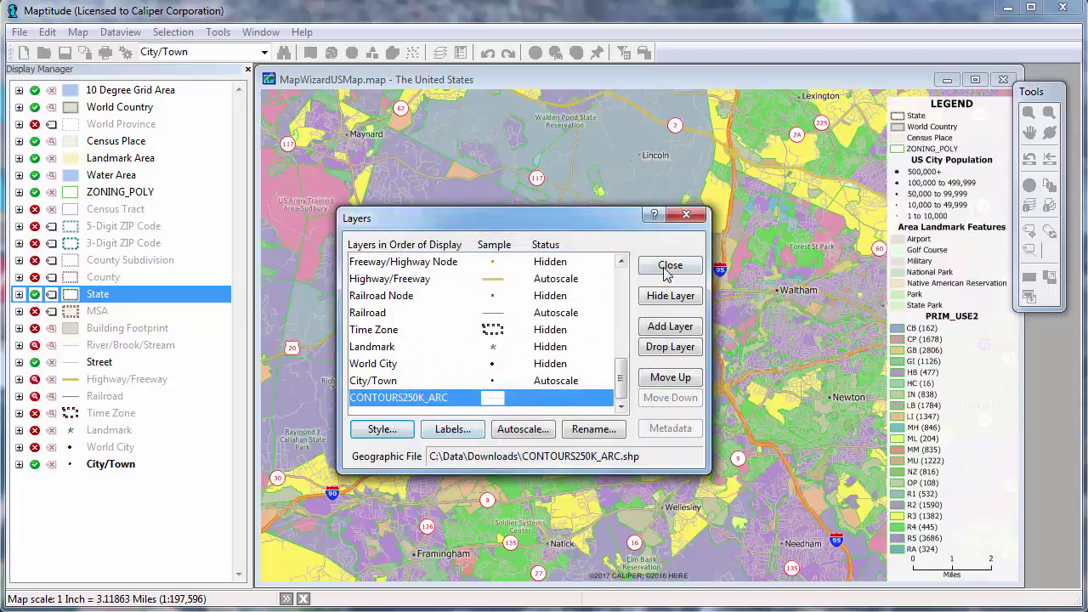
left_click(668, 267)
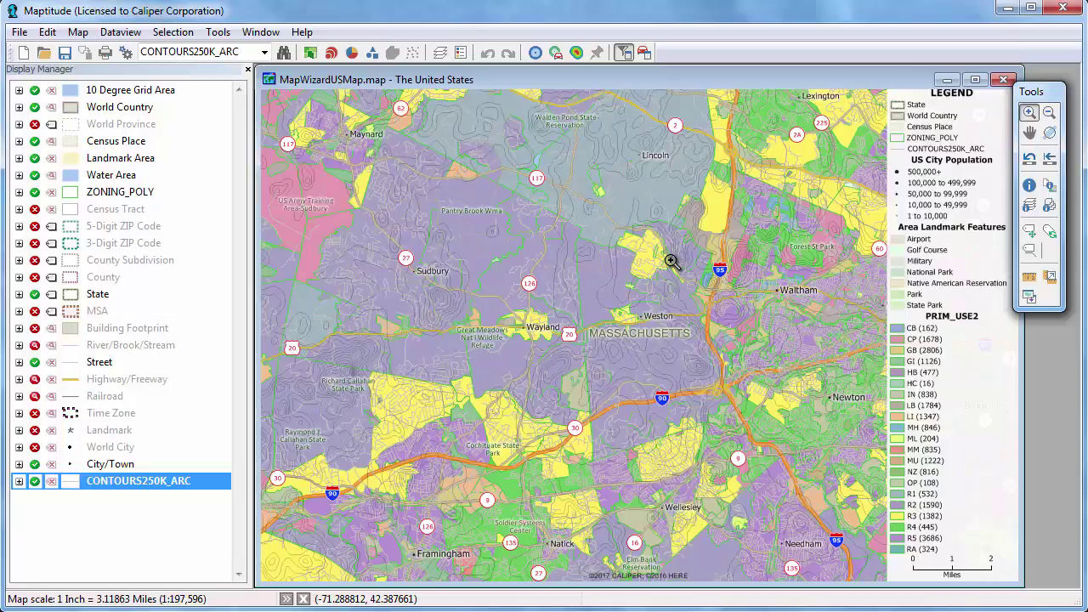
Close the United States map, answering No to saving changes
left_click(1003, 80)
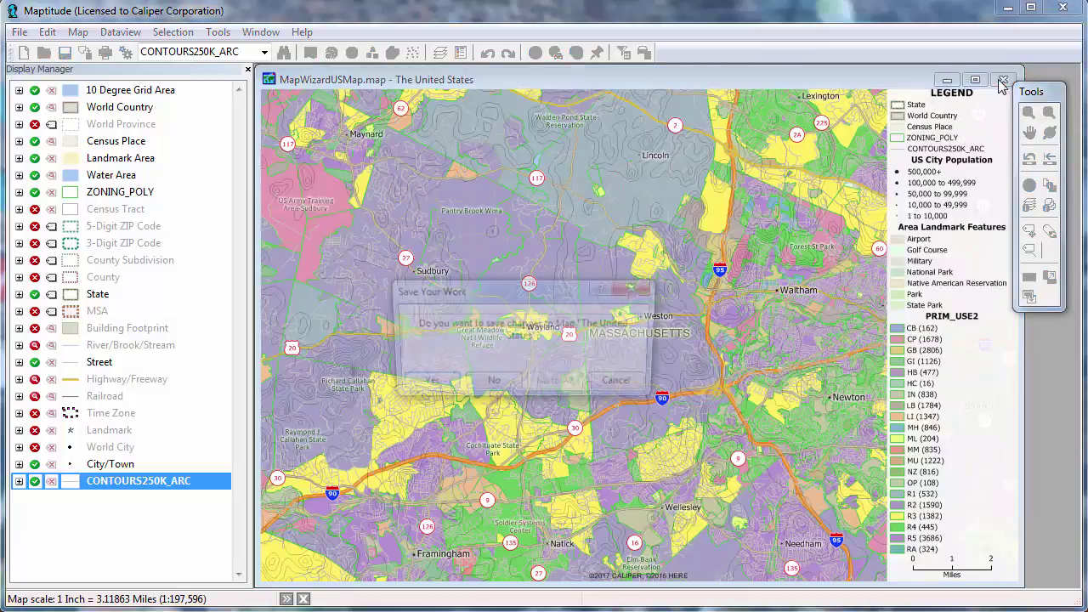
left_click(506, 386)
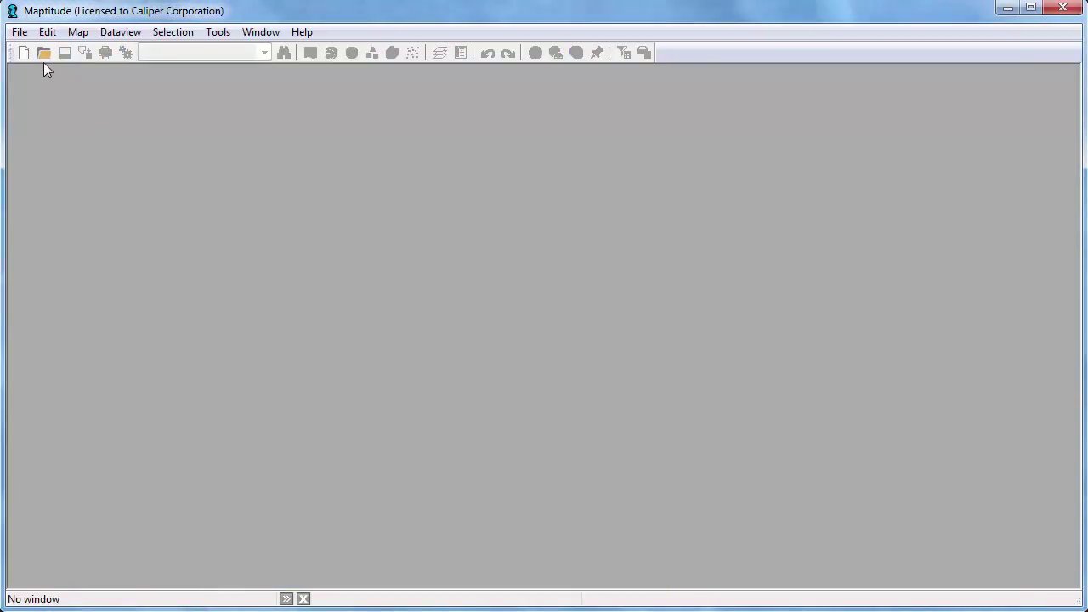
Open Traffic_Signals.kml using the Google Earth Document (*.kml;*.kmz) file type
left_click(43, 54)
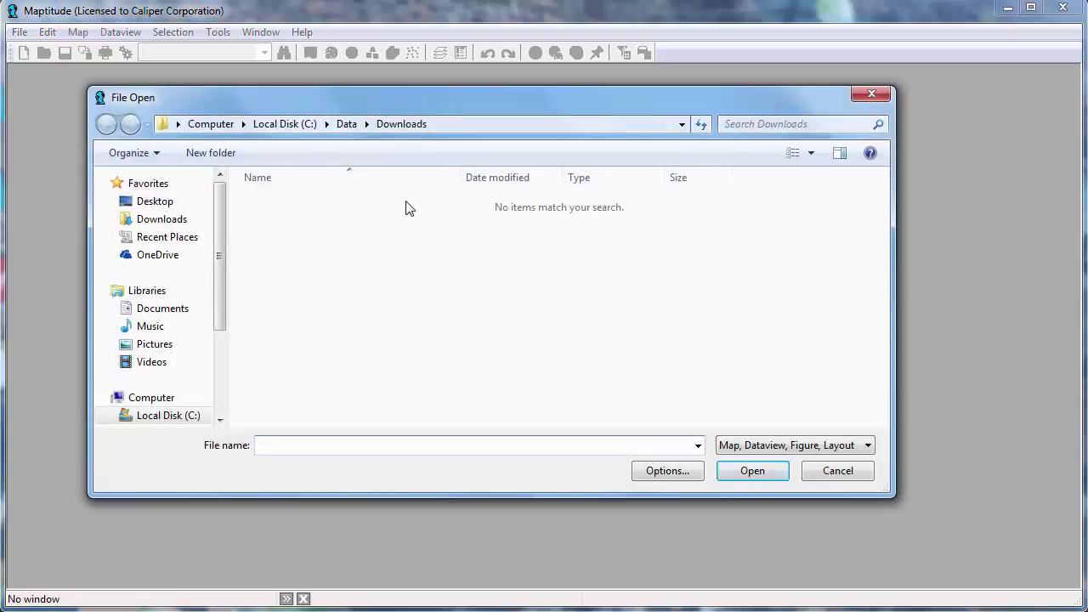
left_click(803, 444)
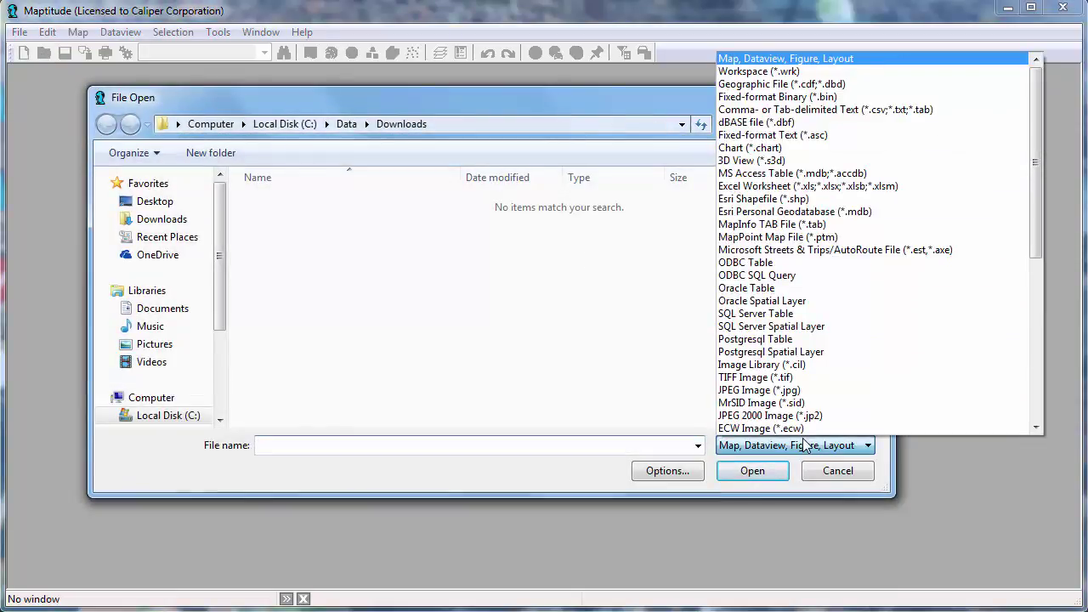
left_click(1035, 387)
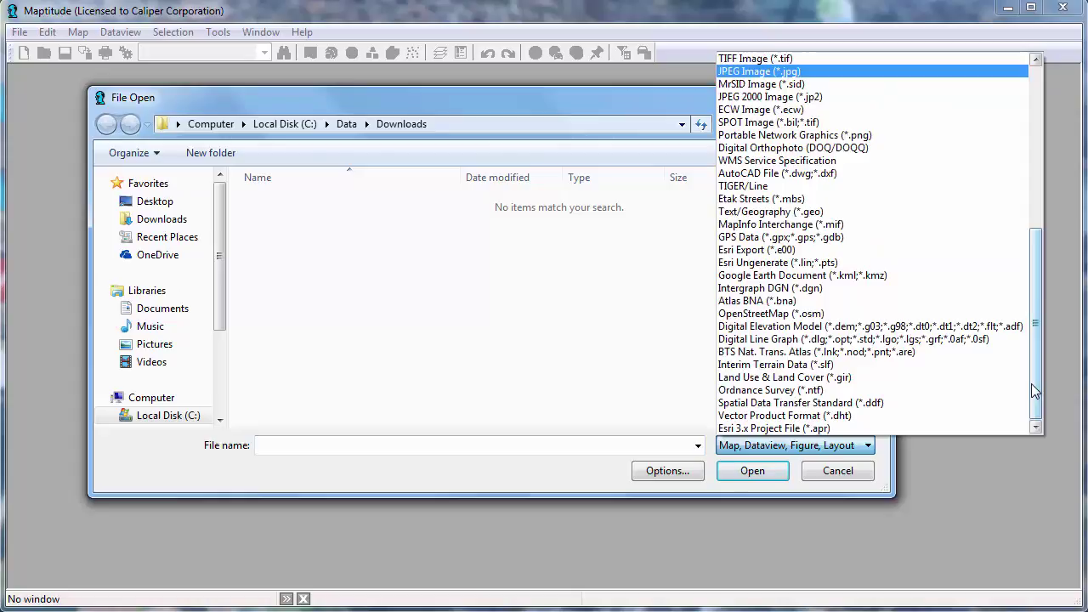
left_click(875, 275)
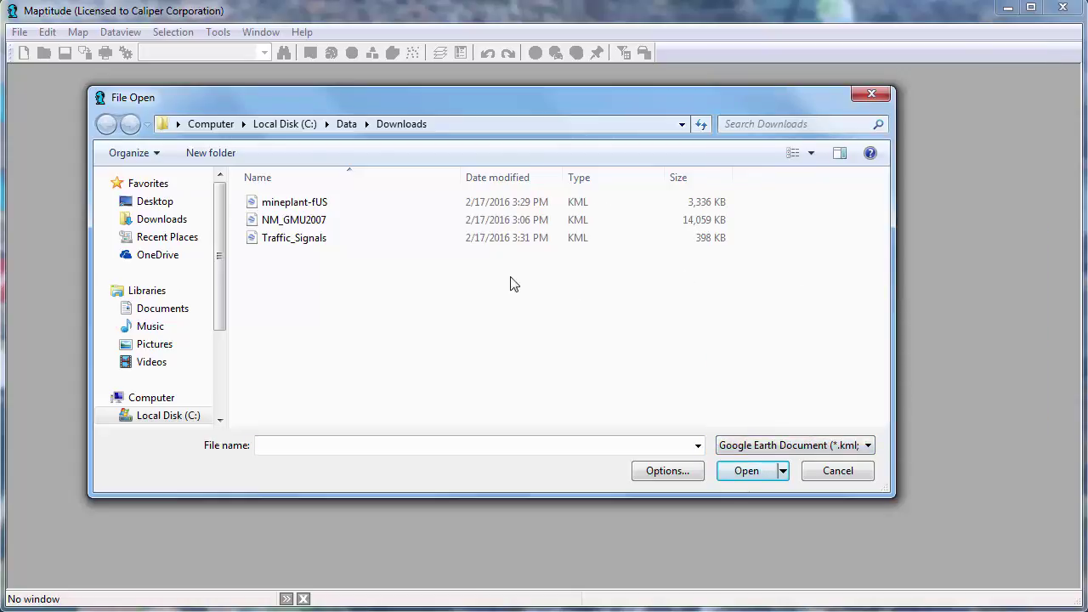
left_click(369, 244)
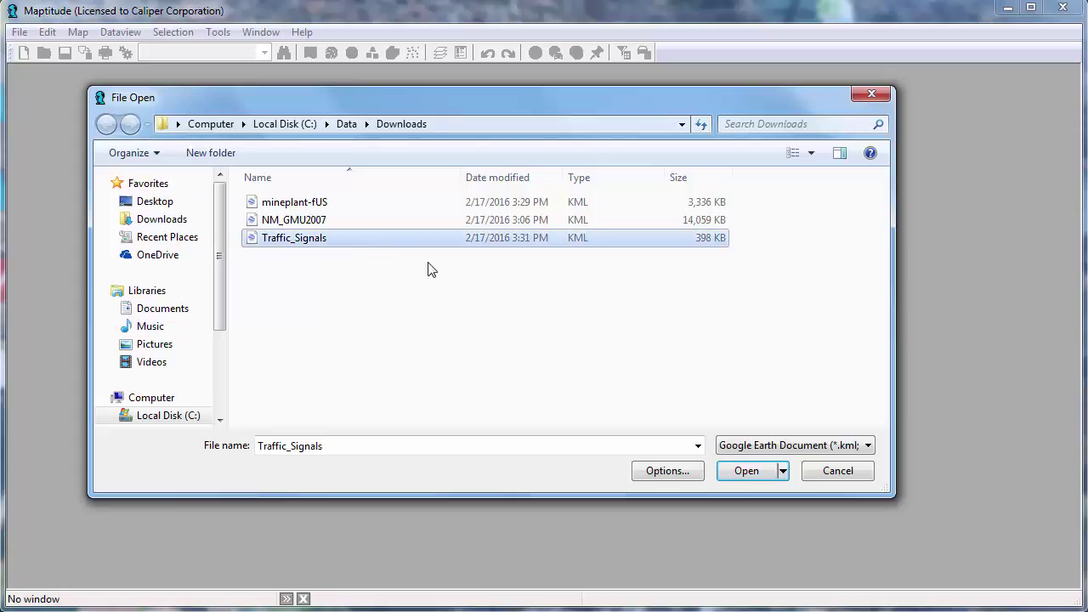
left_click(769, 476)
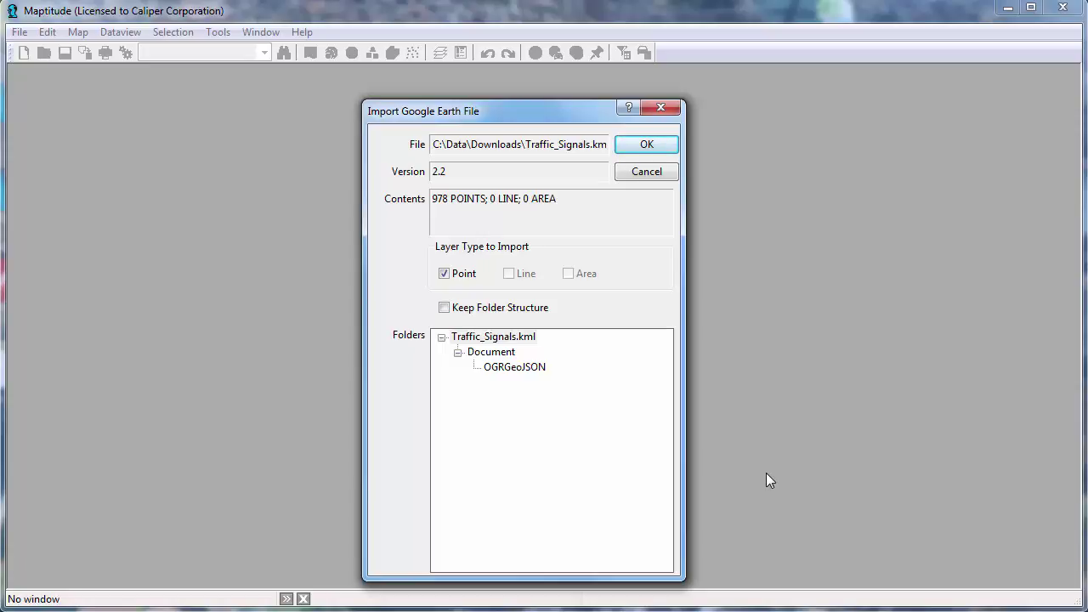
Import the Traffic_Signals KML points into a new map, saving the layer in Downloads
left_click(646, 145)
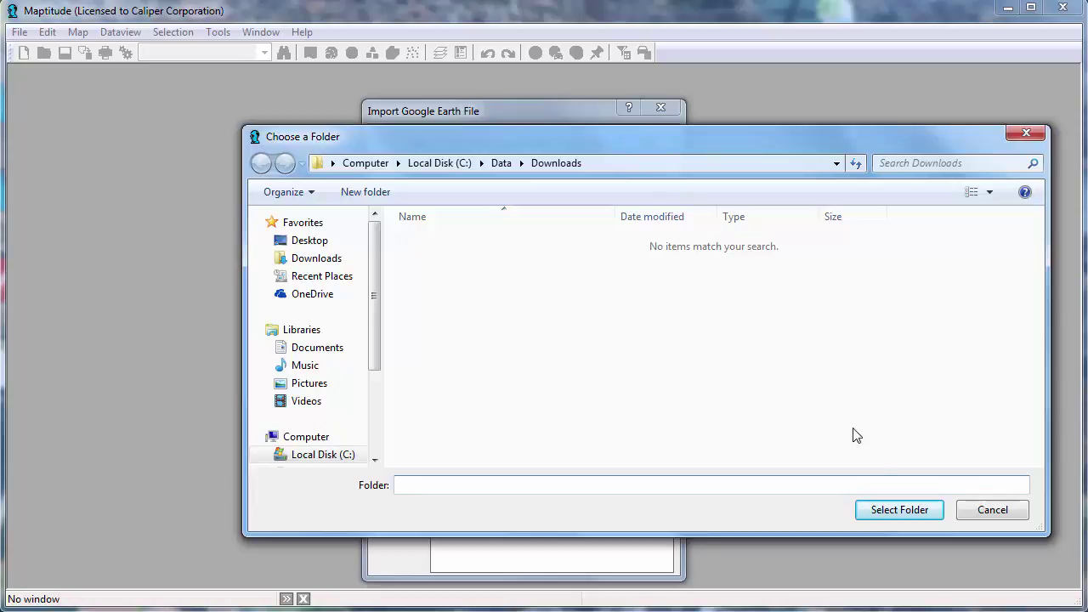
left_click(898, 509)
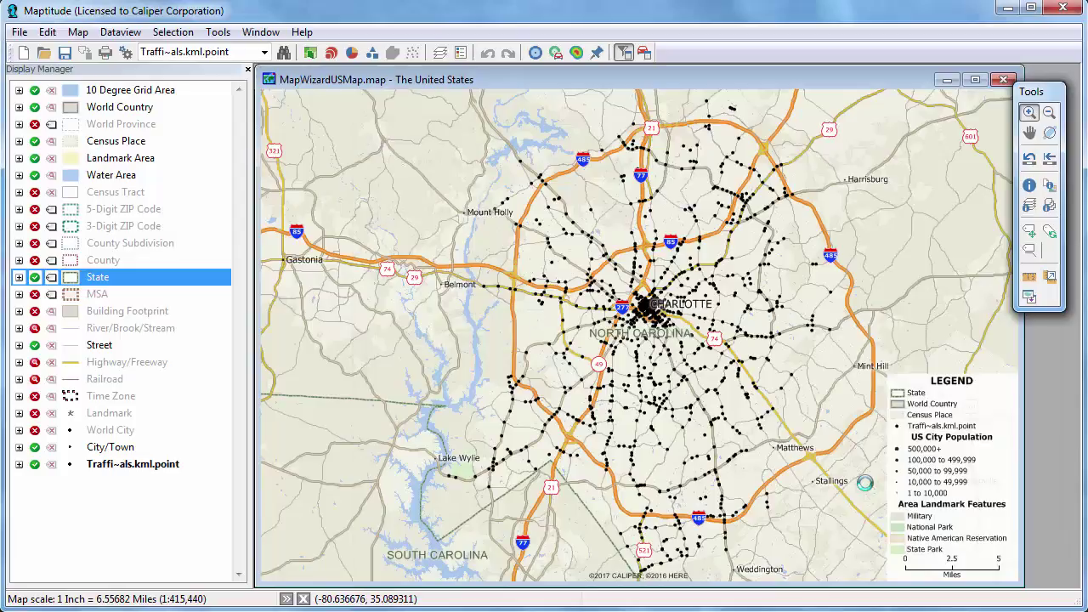